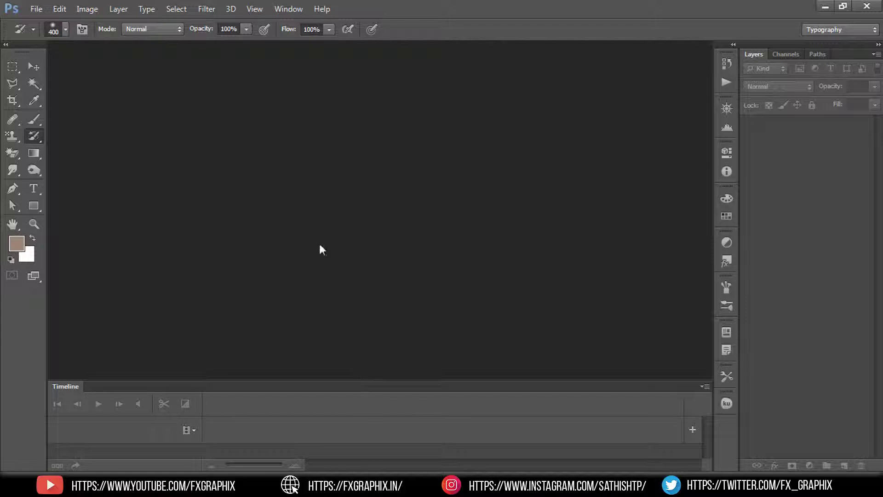
# - Create a new Film & Video HDTV 1080p document, 1920×1080 at 72 ppi, with a white background
pyautogui.click(29, 10)
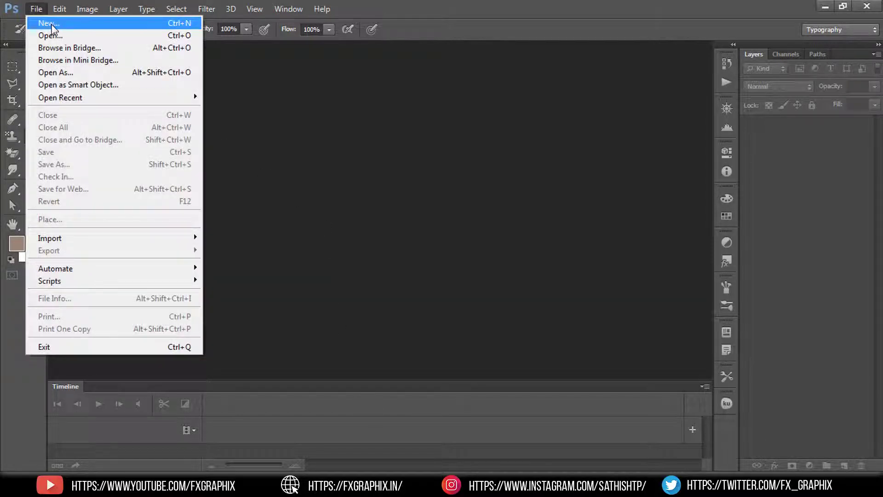
pyautogui.click(51, 24)
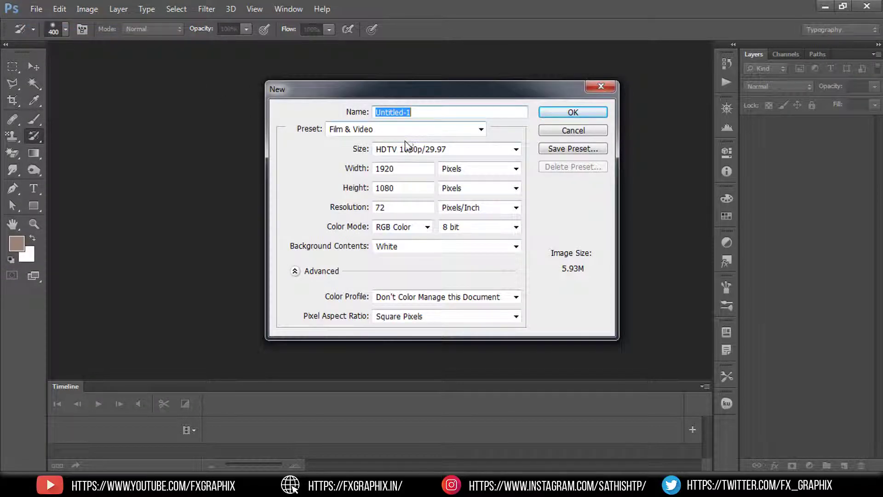
pyautogui.click(404, 154)
pyautogui.click(405, 154)
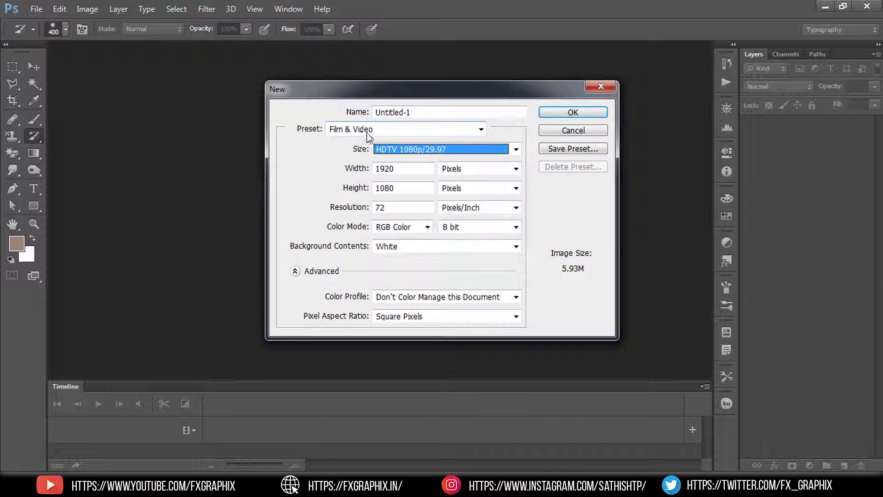
pyautogui.click(400, 166)
pyautogui.doubleClick(394, 169)
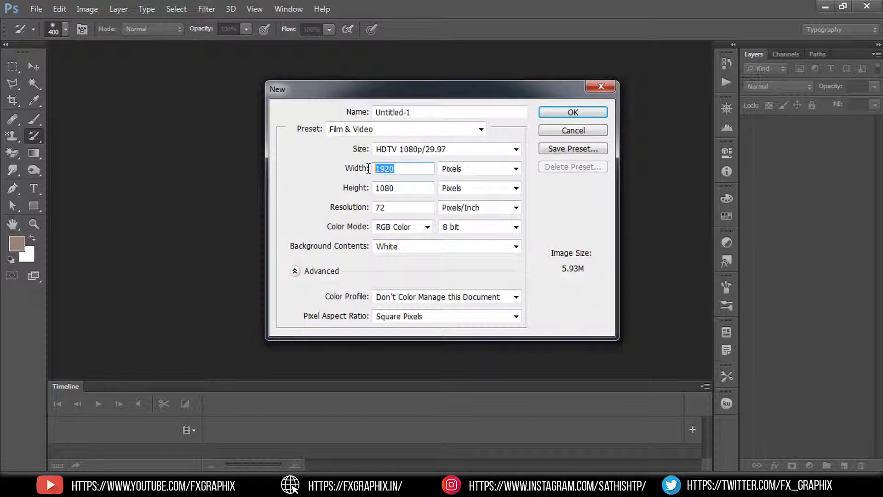
pyautogui.press('Tab')
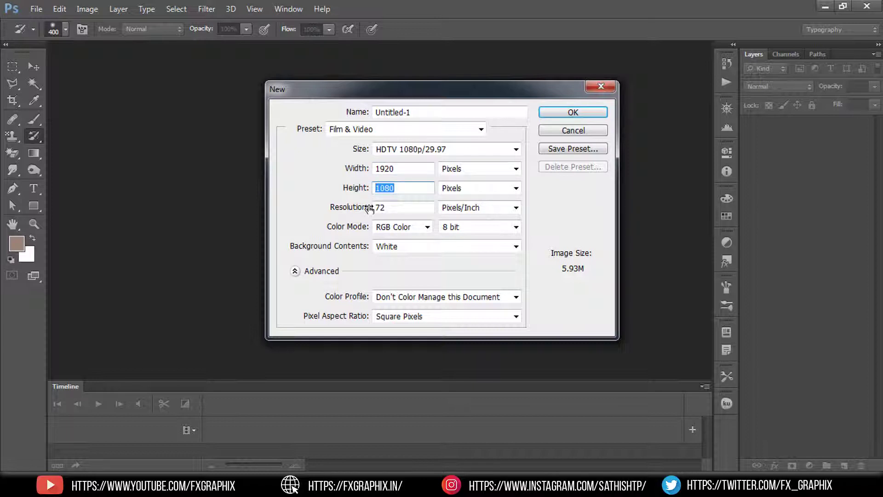
pyautogui.moveTo(388, 207); pyautogui.dragTo(373, 212)
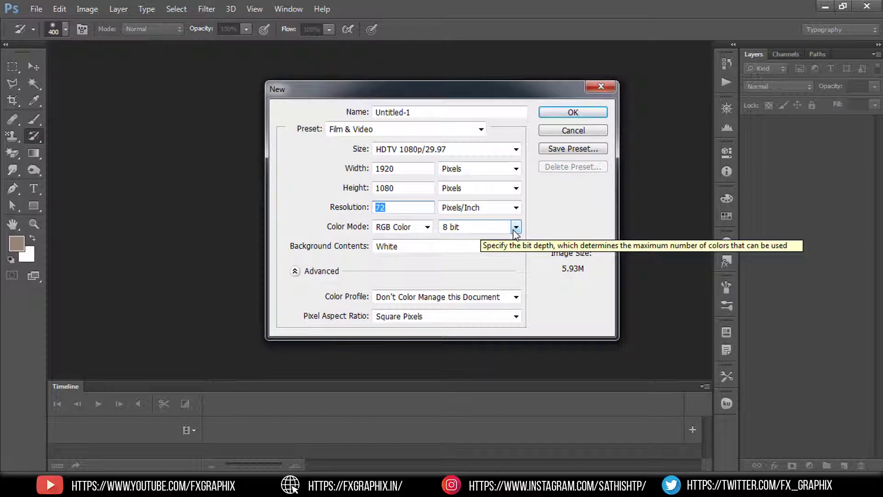
pyautogui.click(569, 112)
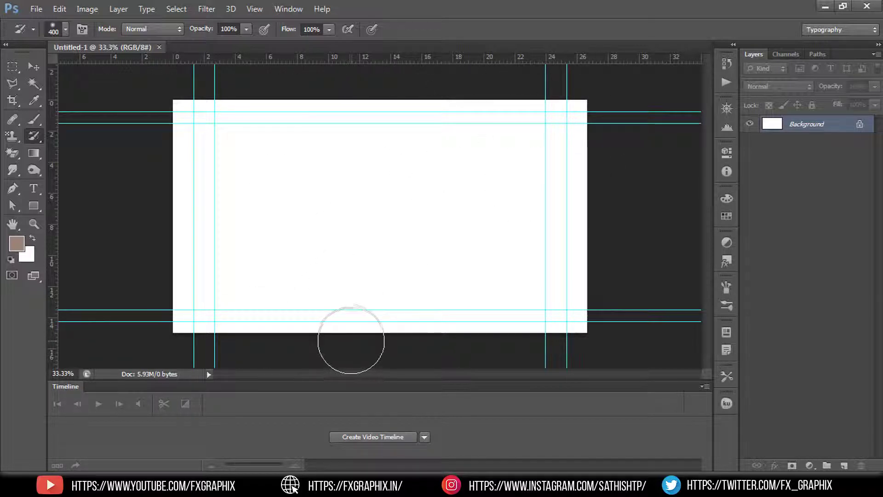
# - Close the Timeline panel, switch to the Motion workspace, and review the timeline creation choices without changing anything
pyautogui.click(704, 387)
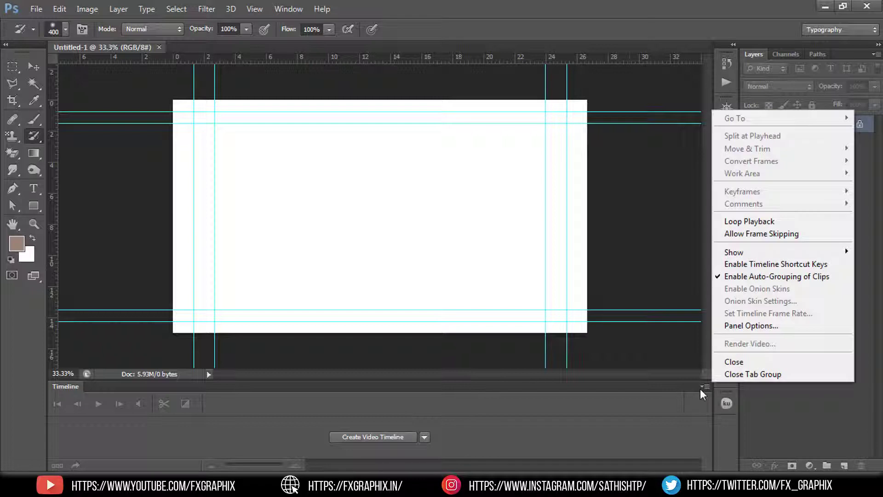
pyautogui.click(731, 361)
pyautogui.click(816, 29)
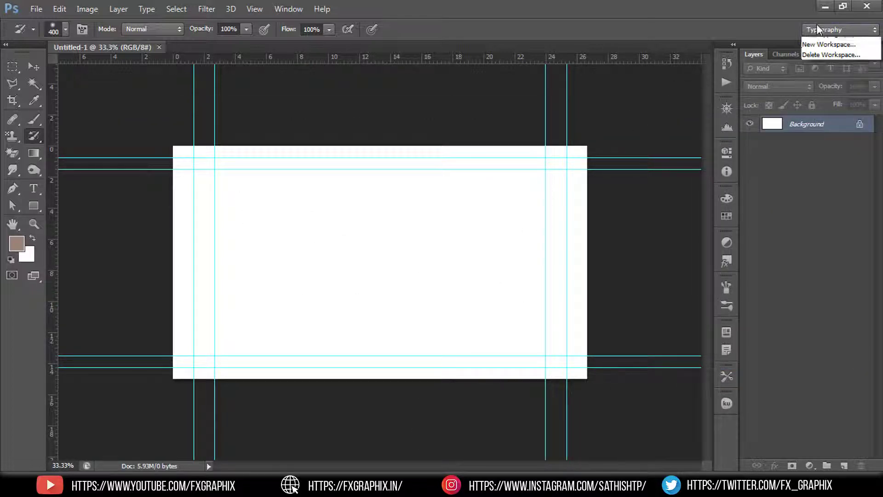
pyautogui.click(825, 85)
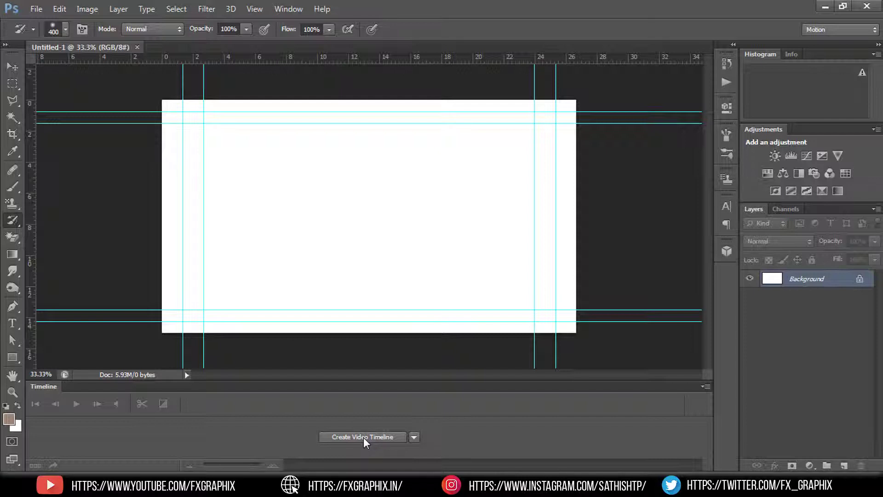
pyautogui.click(415, 437)
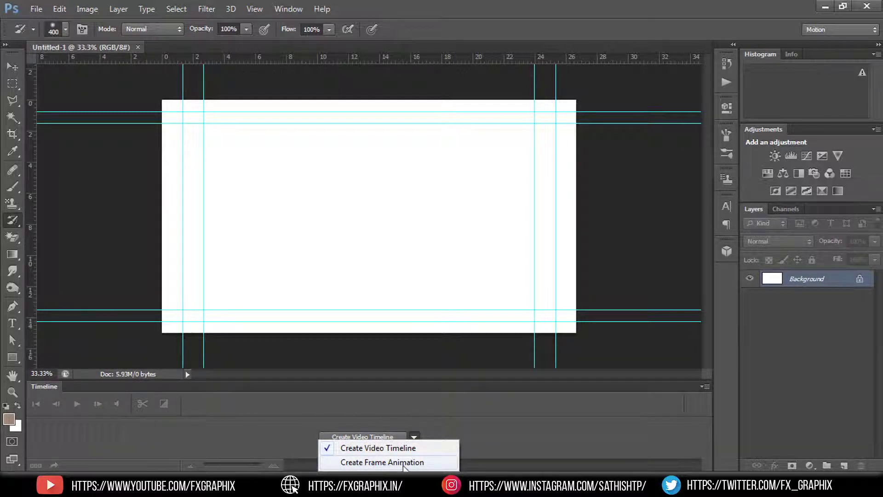
pyautogui.click(481, 432)
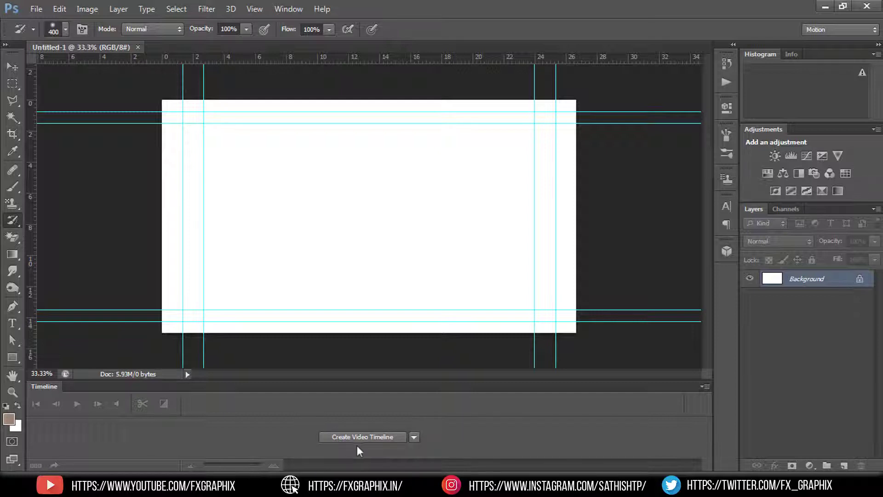
# - Create a video timeline, make the panel taller, and add the COOLPIX P1000 4K zoom sample clip
pyautogui.click(388, 436)
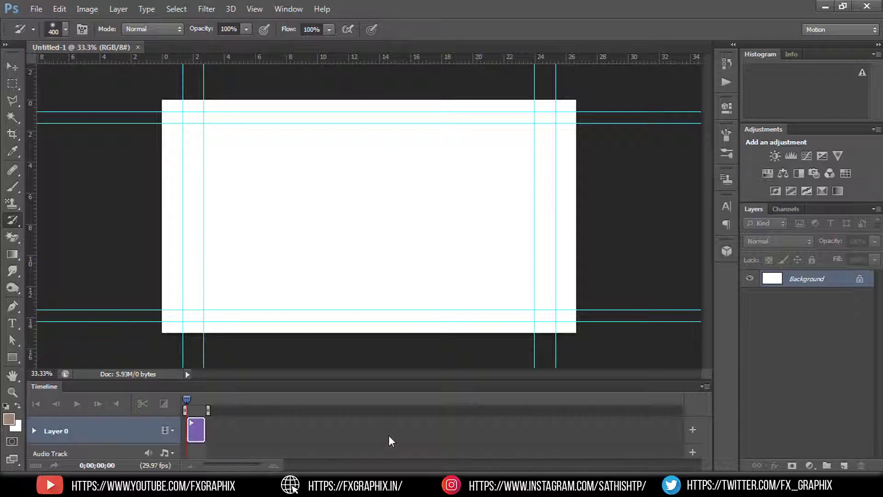
pyautogui.moveTo(378, 382); pyautogui.dragTo(378, 342)
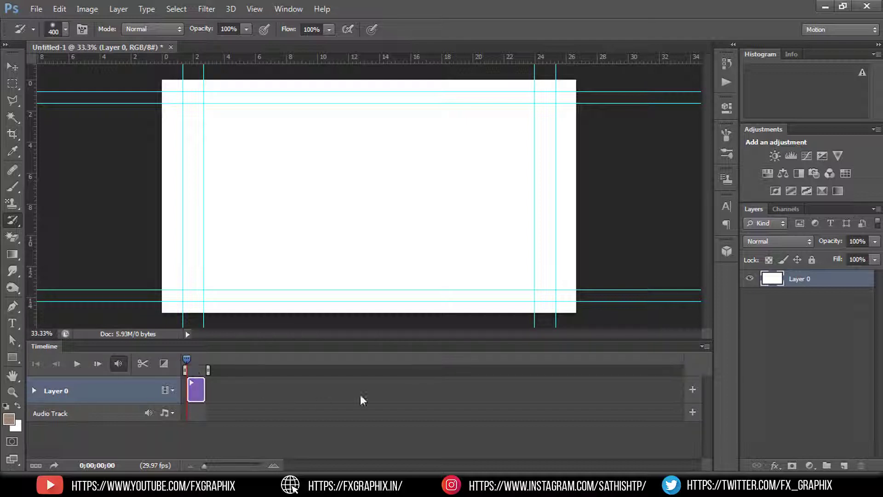
pyautogui.click(691, 391)
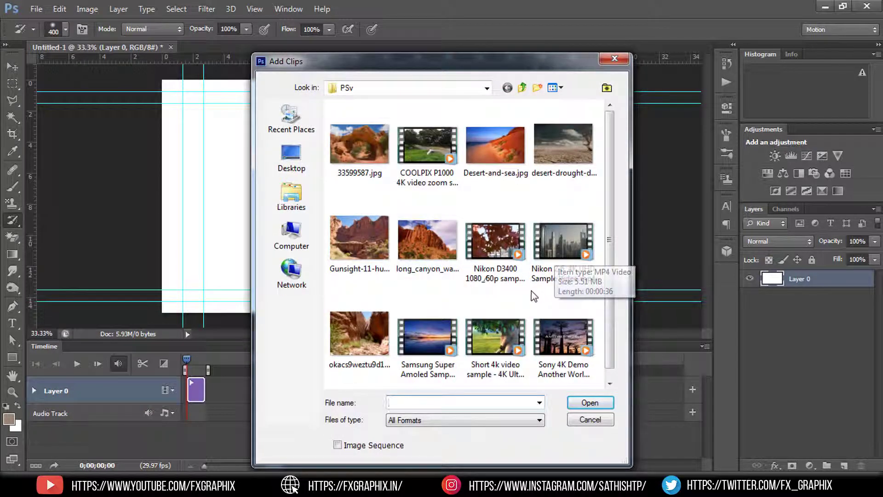
pyautogui.click(428, 147)
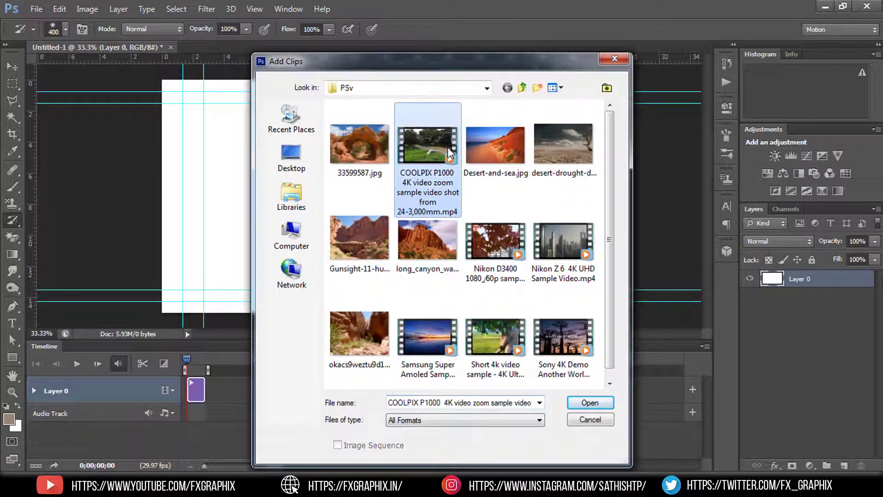
pyautogui.click(593, 403)
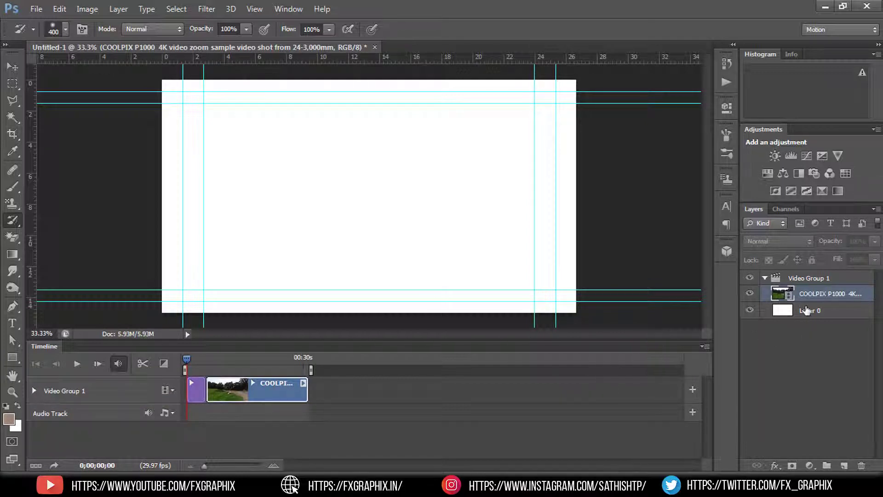
# - Delete the empty Layer 0, preview the clip, then close Untitled-1 without saving
pyautogui.click(807, 311)
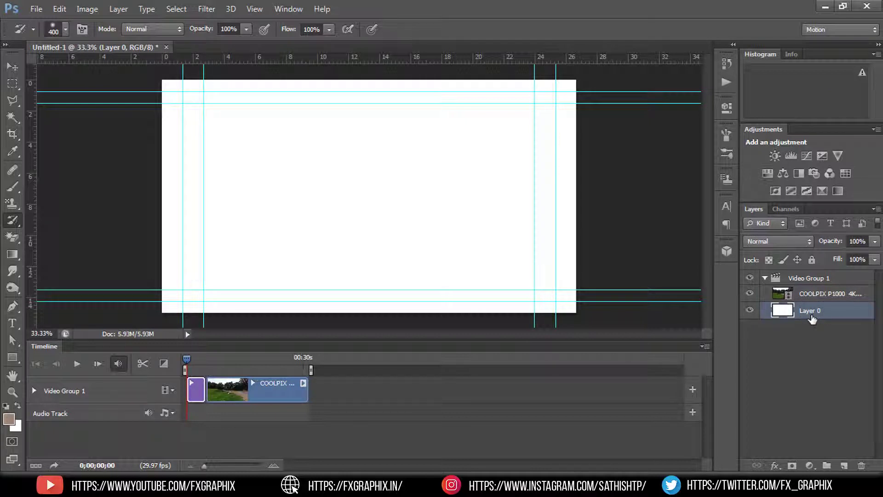
pyautogui.press('Delete')
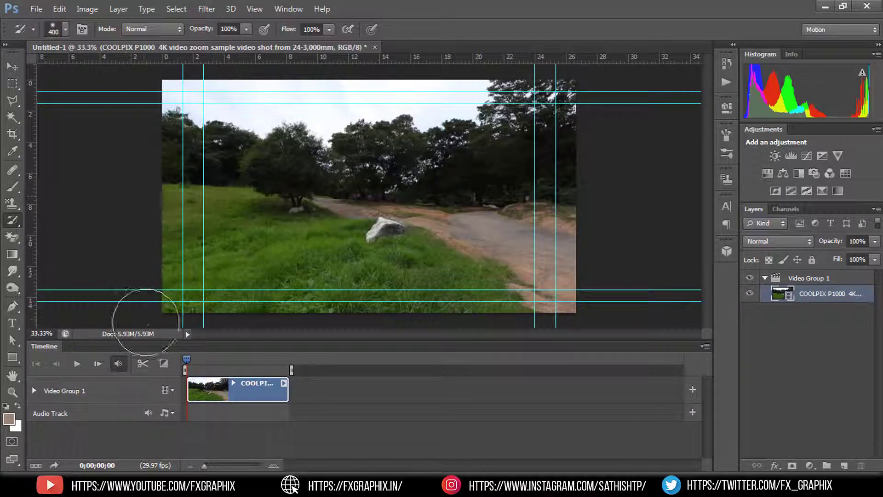
pyautogui.press('space')
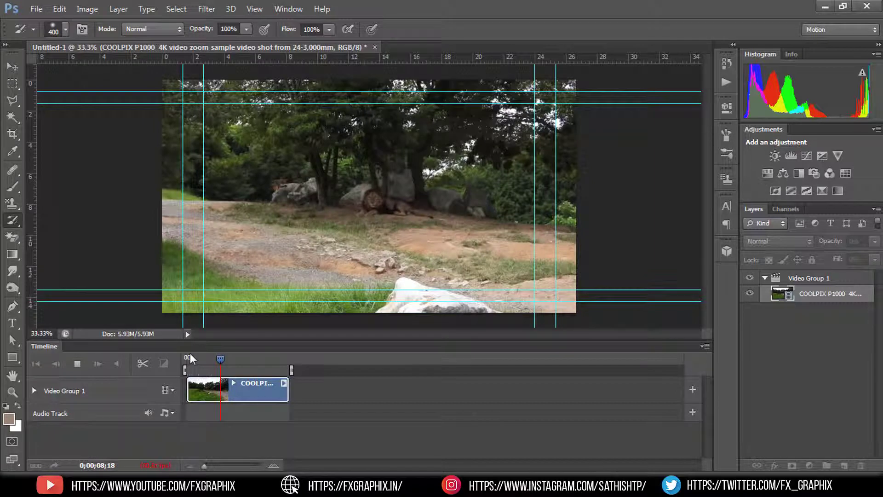
pyautogui.press('space')
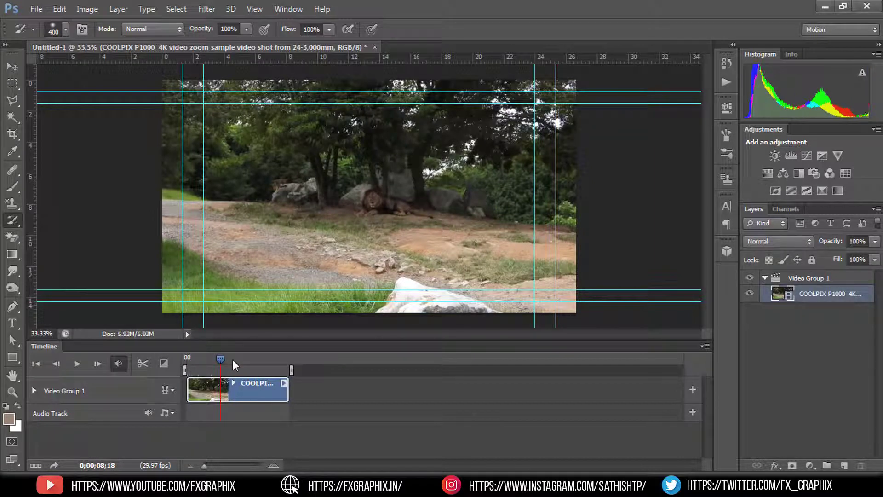
pyautogui.hotkey('shift', 'Left')
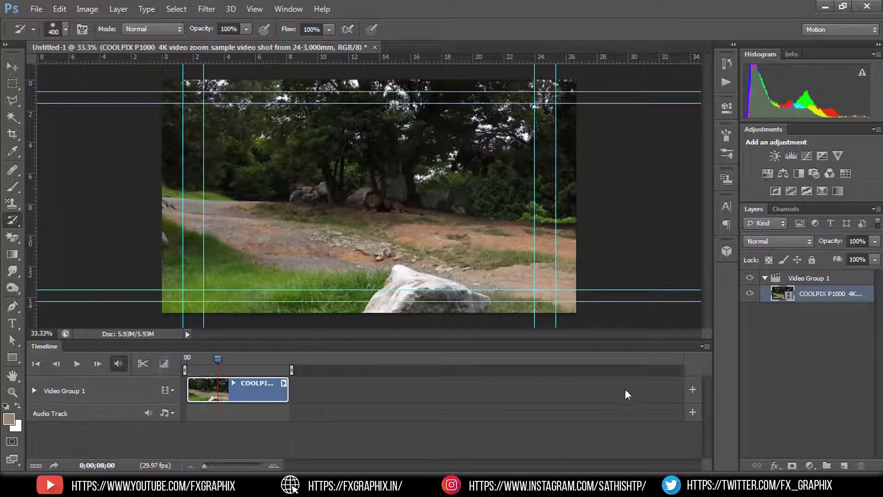
pyautogui.click(375, 48)
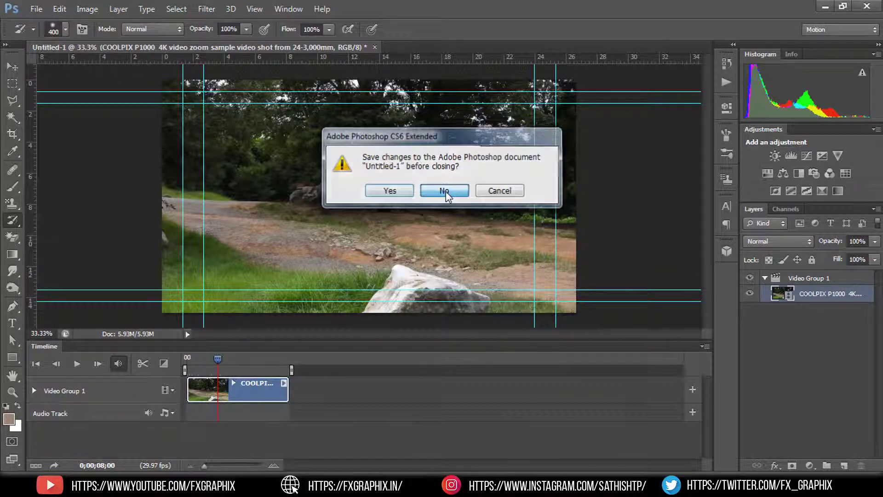
pyautogui.click(445, 190)
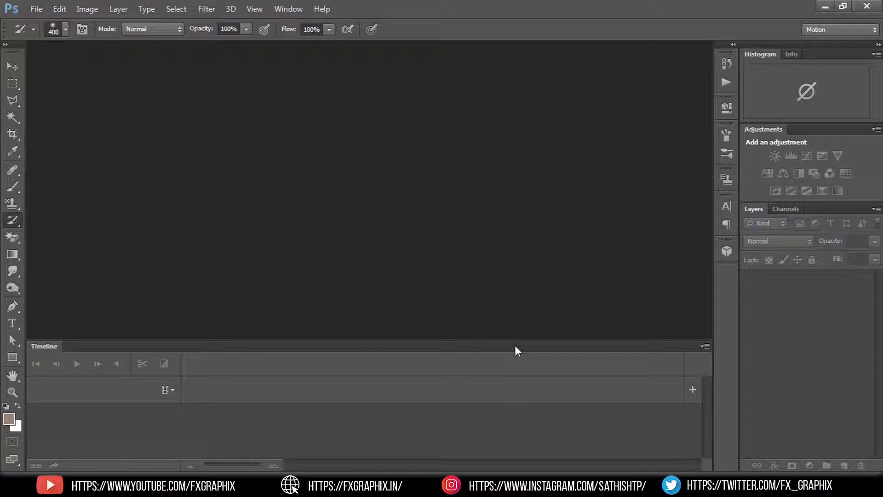
# - Open the COOLPIX P1000, Nikon D3400, Nikon Z 6 and Sony 4K Demo clips from the PSv folder together
pyautogui.click(34, 10)
pyautogui.click(51, 36)
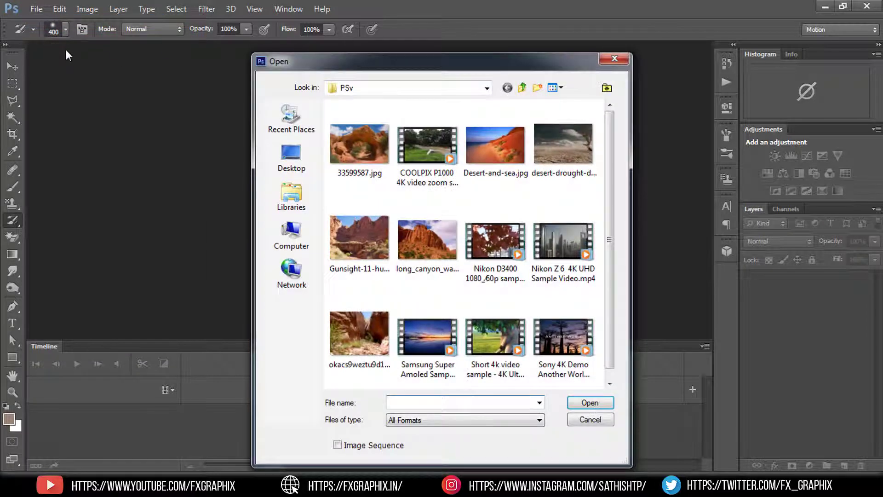
pyautogui.click(417, 154)
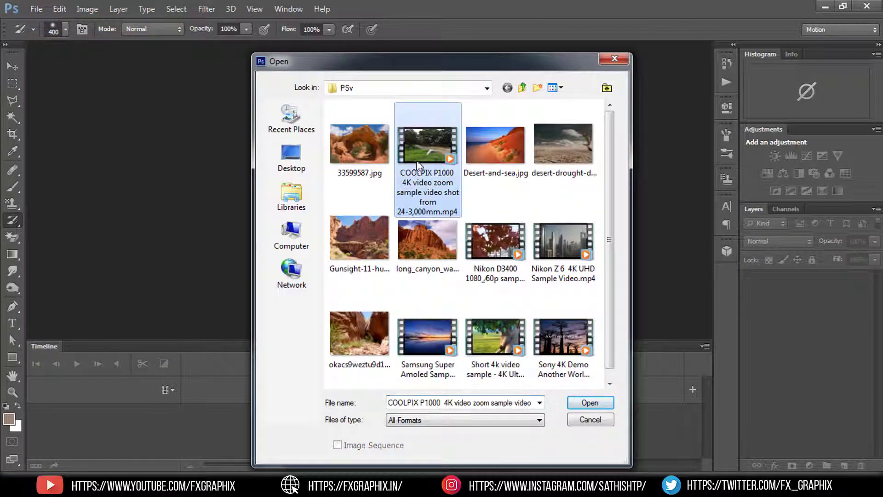
pyautogui.keyDown('ctrl'); pyautogui.click(503, 257); pyautogui.keyUp('ctrl')
pyautogui.keyDown('ctrl'); pyautogui.click(564, 242); pyautogui.keyUp('ctrl')
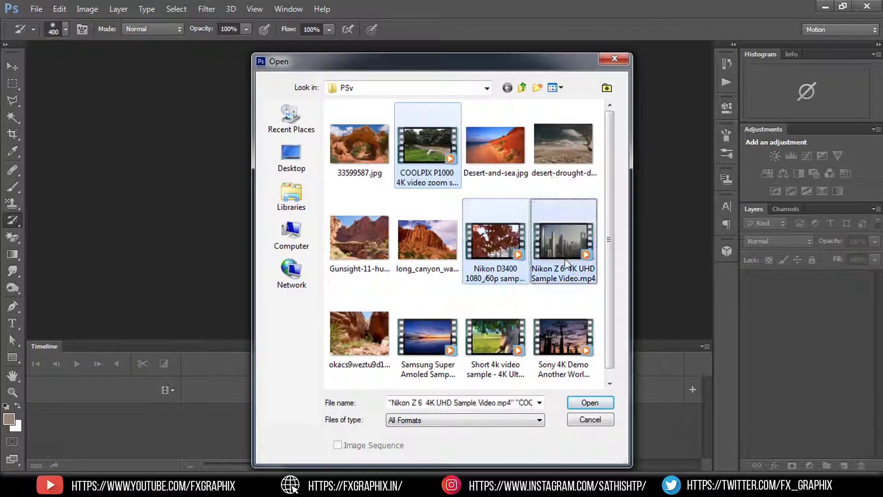
pyautogui.keyDown('ctrl'); pyautogui.click(564, 338); pyautogui.keyUp('ctrl')
pyautogui.keyDown('ctrl'); pyautogui.click(515, 350); pyautogui.keyUp('ctrl')
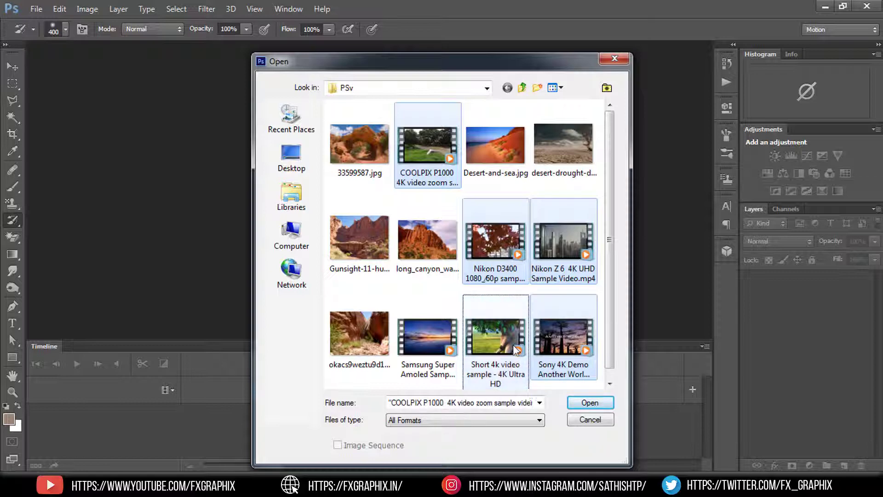
pyautogui.click(589, 402)
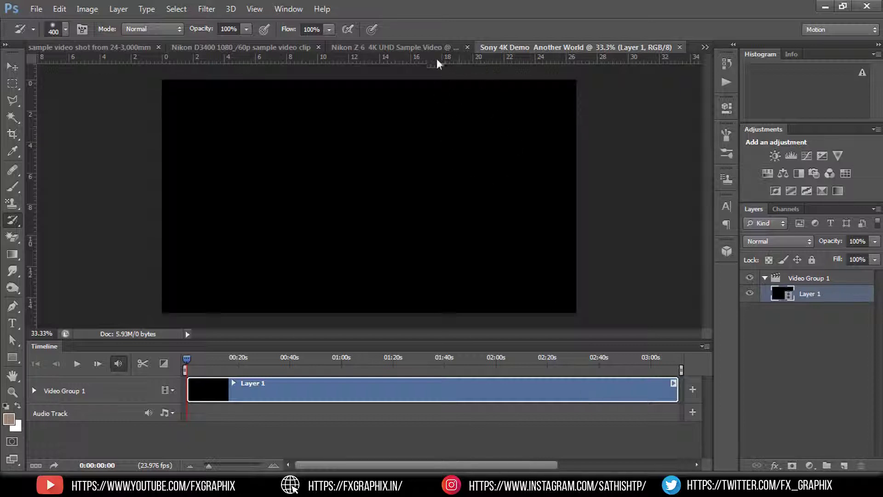
# - Browse the four clip documents' tabs, ending on the Sony 4K Demo clip
pyautogui.click(407, 48)
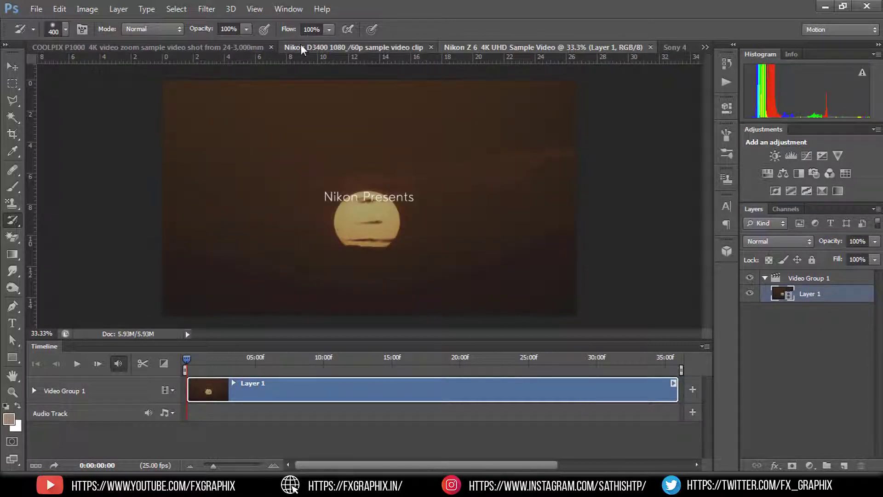
pyautogui.click(311, 48)
pyautogui.click(258, 47)
pyautogui.click(409, 48)
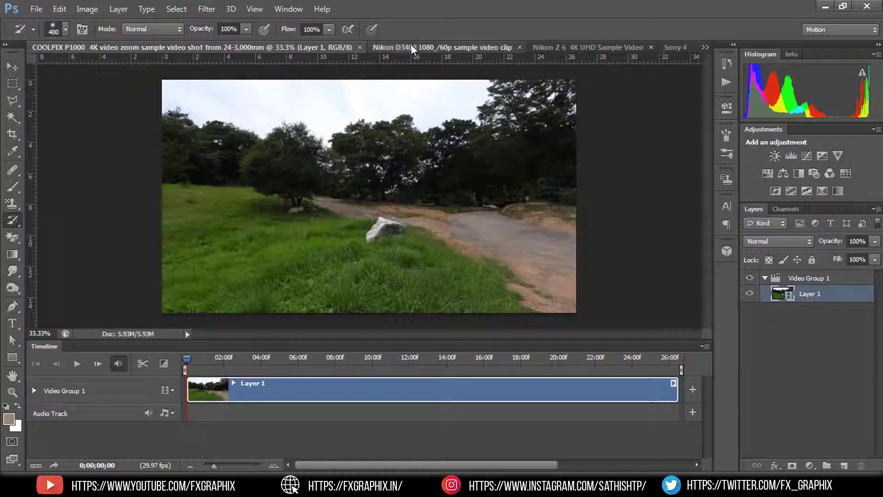
pyautogui.click(581, 48)
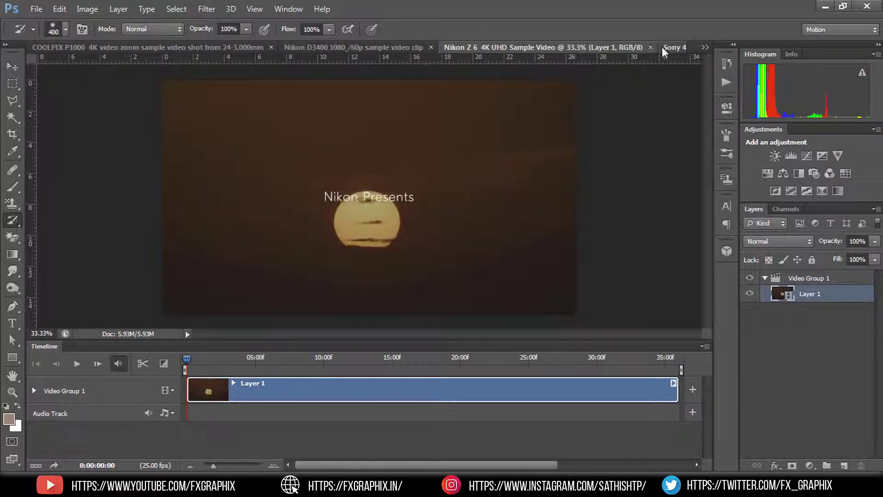
pyautogui.click(665, 48)
# - Close All, declining to save the Sony, Nikon Z 6, Nikon D3400 and COOLPIX documents
pyautogui.click(34, 9)
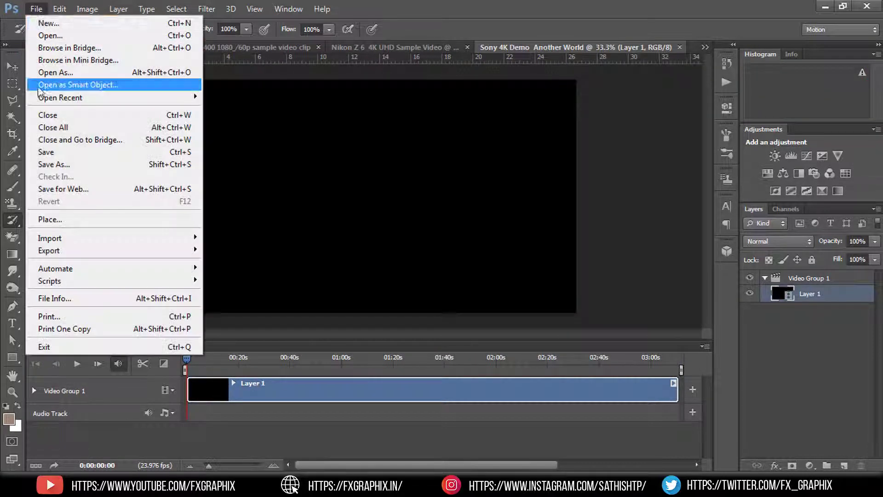
pyautogui.click(57, 130)
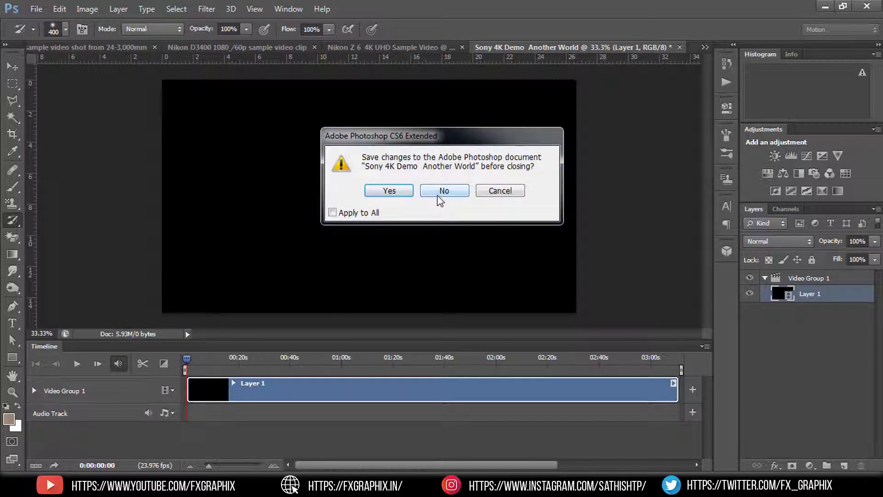
pyautogui.click(438, 192)
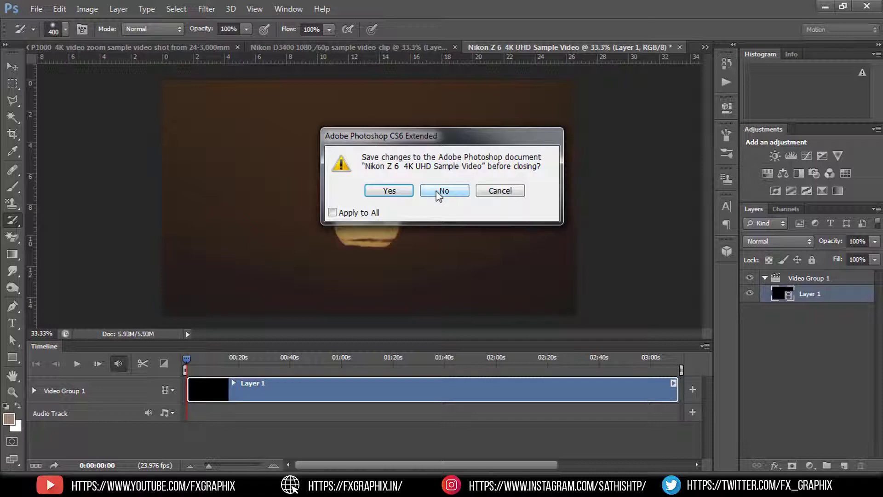
pyautogui.click(437, 191)
pyautogui.click(437, 191)
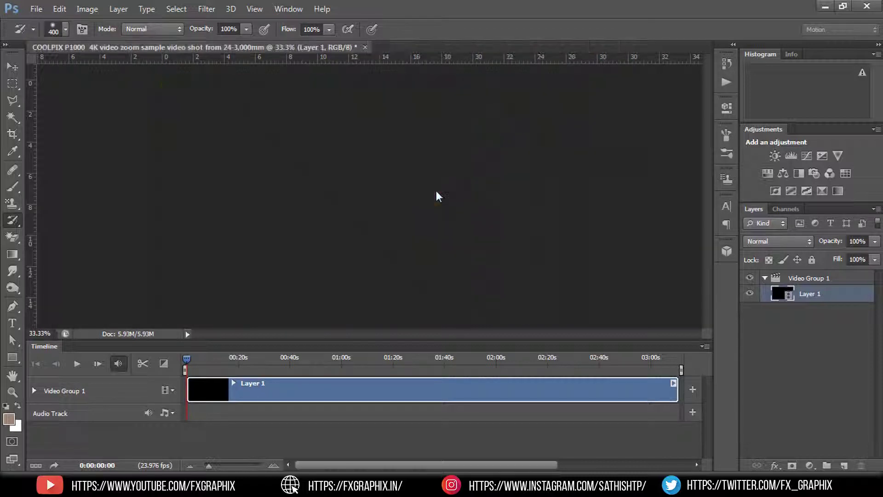
pyautogui.click(436, 191)
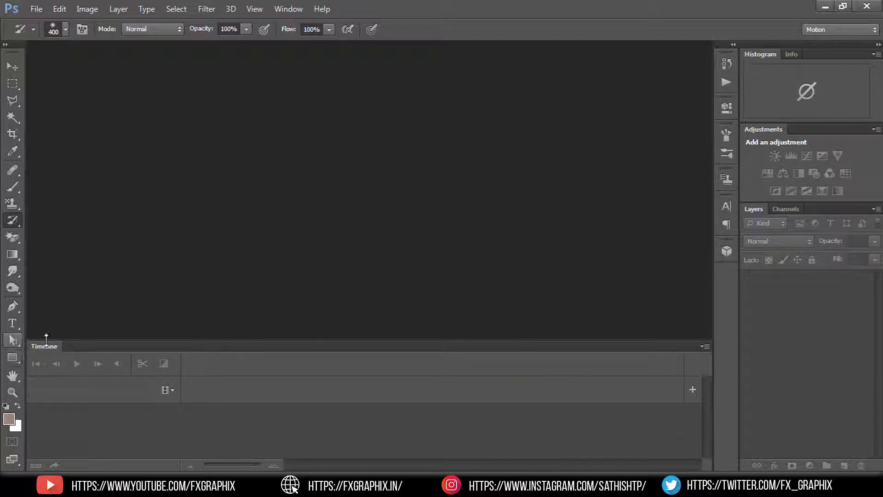
# - Add the COOLPIX P1000, Nikon D3400 and Nikon Z 6 clips to the video track via Add Media
pyautogui.click(173, 391)
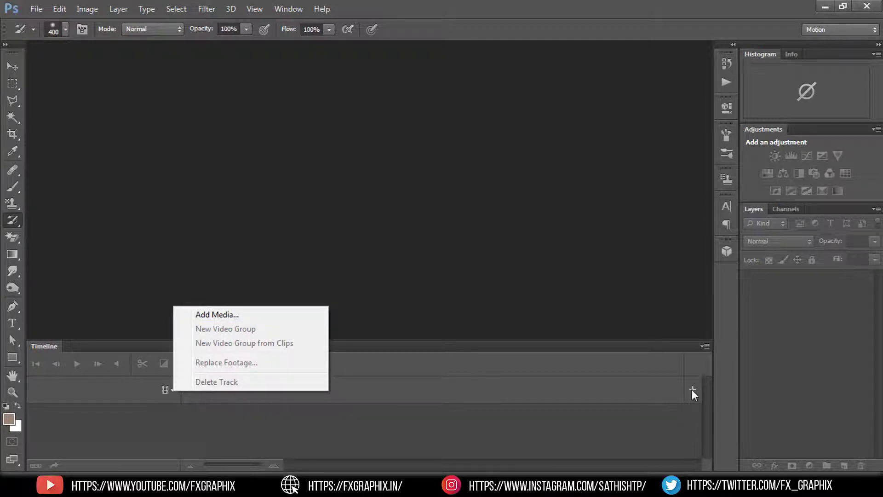
pyautogui.click(214, 315)
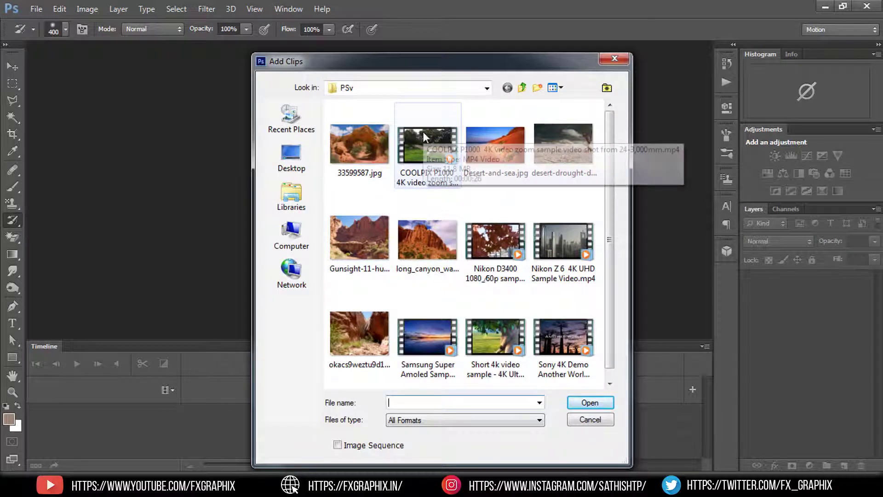
pyautogui.click(423, 131)
pyautogui.keyDown('ctrl'); pyautogui.click(525, 257); pyautogui.keyUp('ctrl')
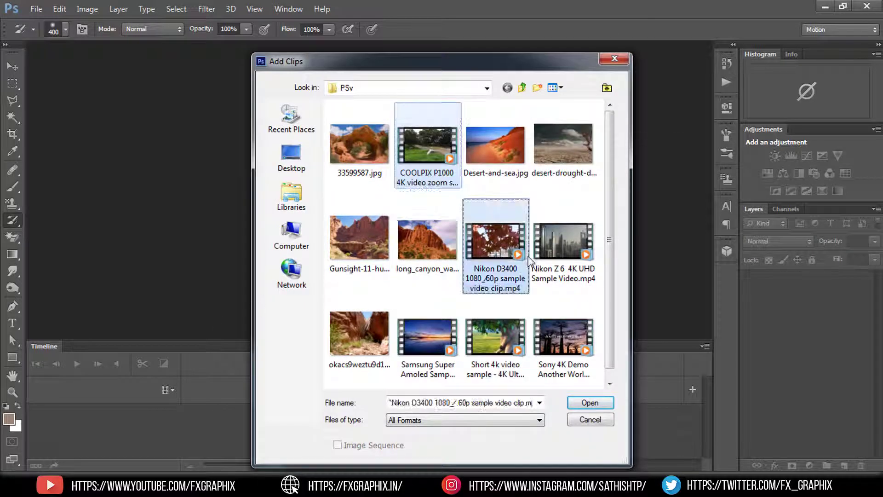
pyautogui.keyDown('ctrl'); pyautogui.click(565, 258); pyautogui.keyUp('ctrl')
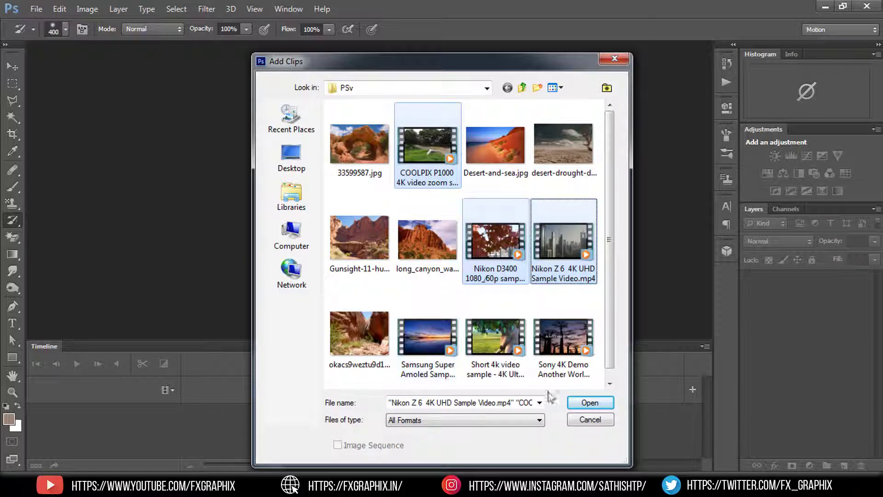
pyautogui.click(579, 403)
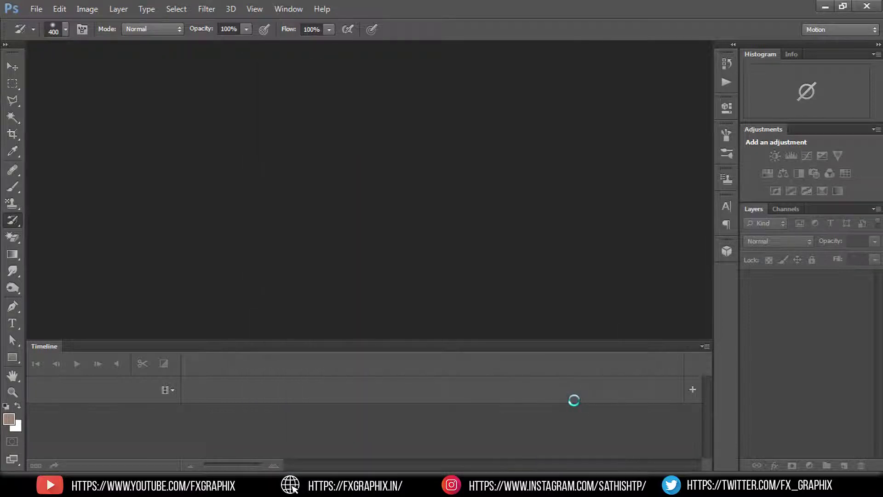